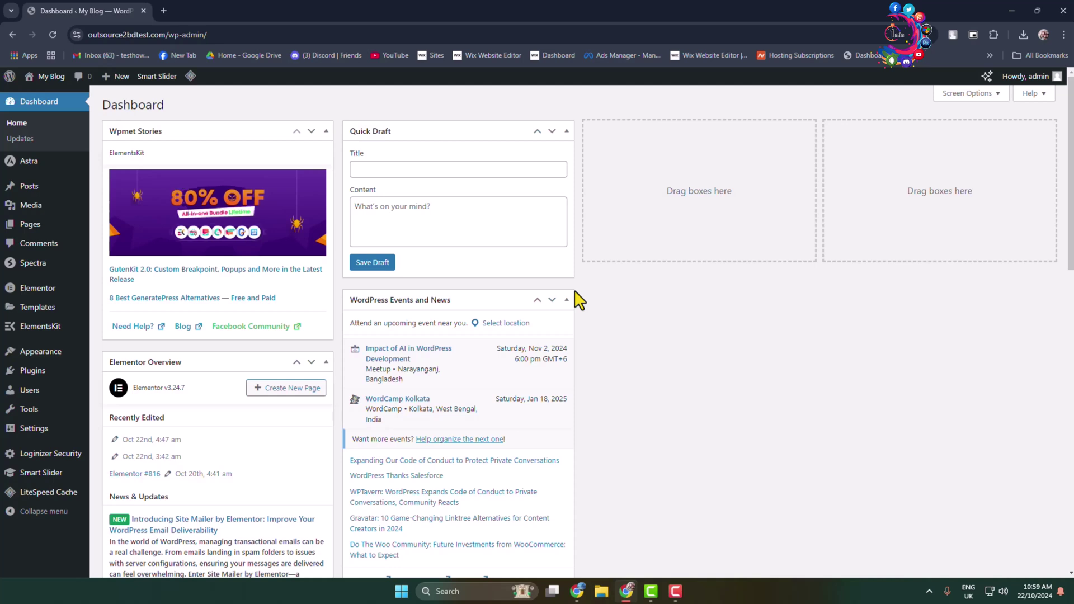
- Search the plugin directory for 'elementor' and install Essential Addons for Elementor
mouse_move(31, 376)
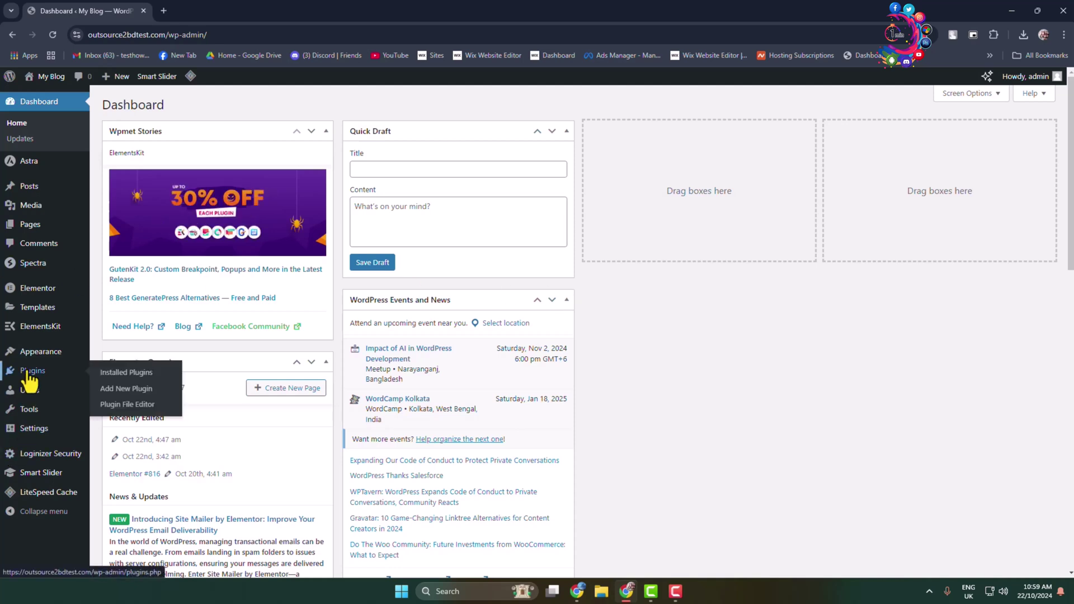
click(133, 392)
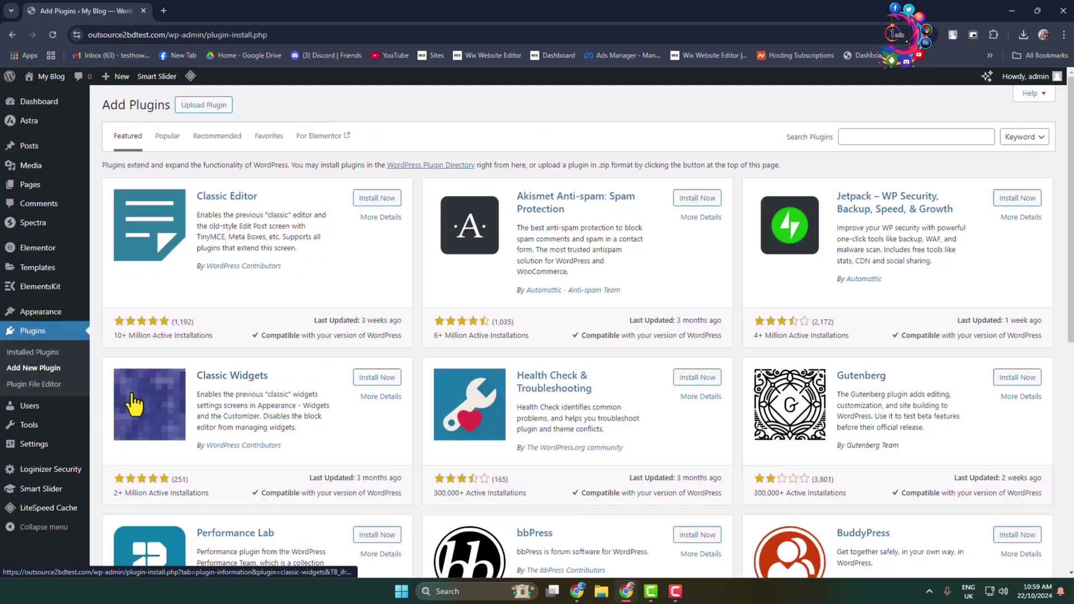
click(877, 136)
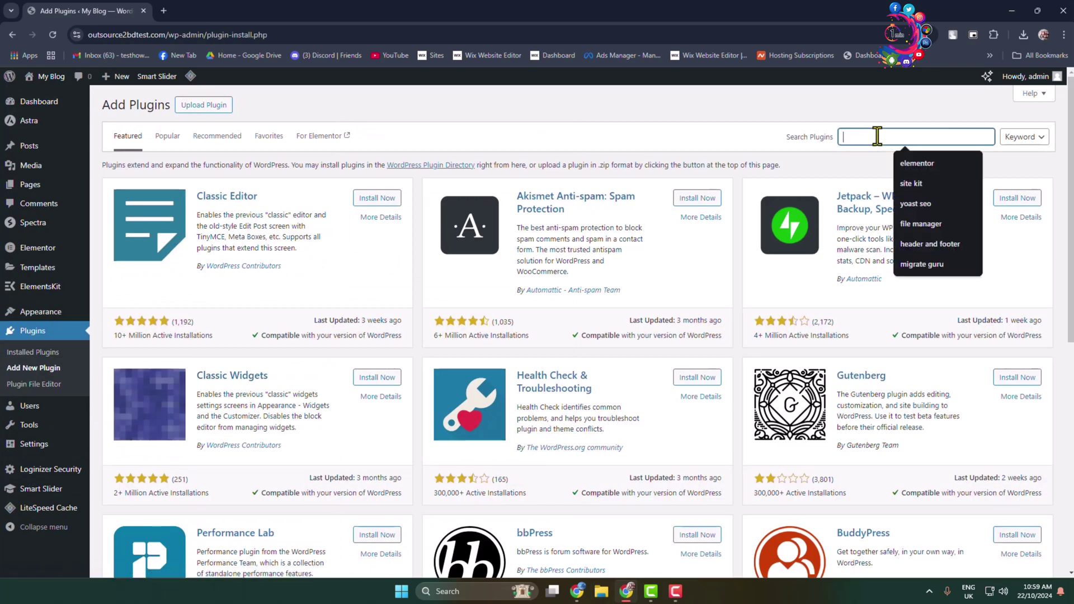
click(914, 163)
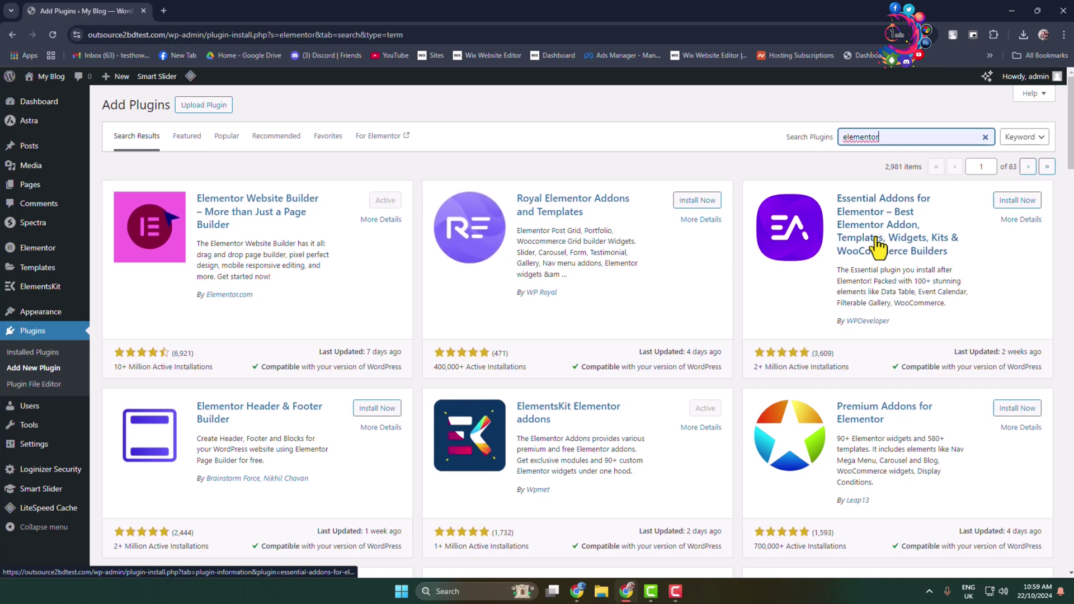
click(1019, 202)
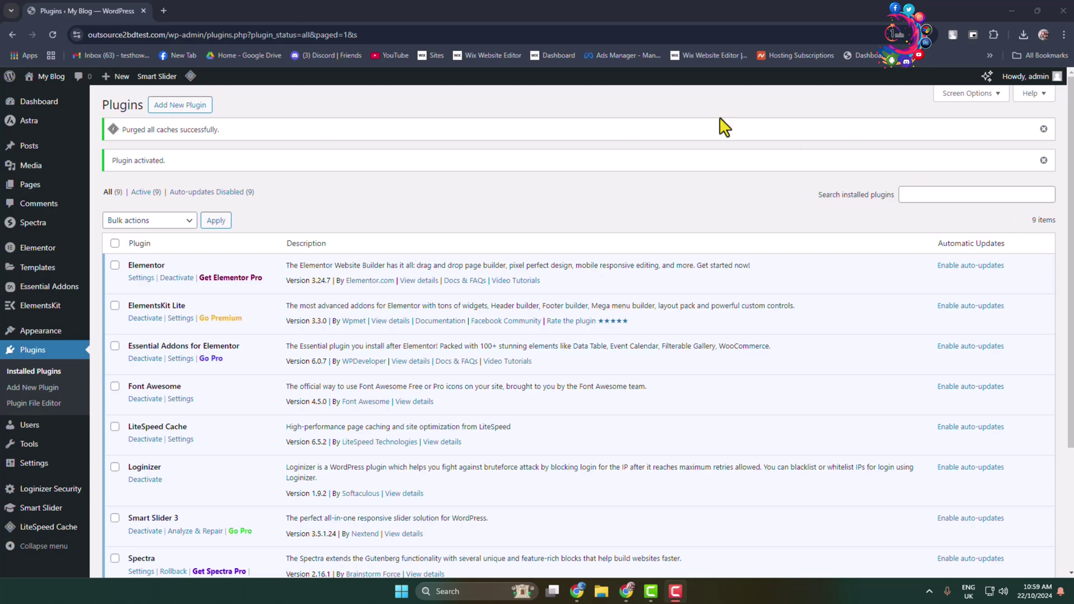
- From All Posts, open the first (no title) post with Edit with Elementor
click(21, 149)
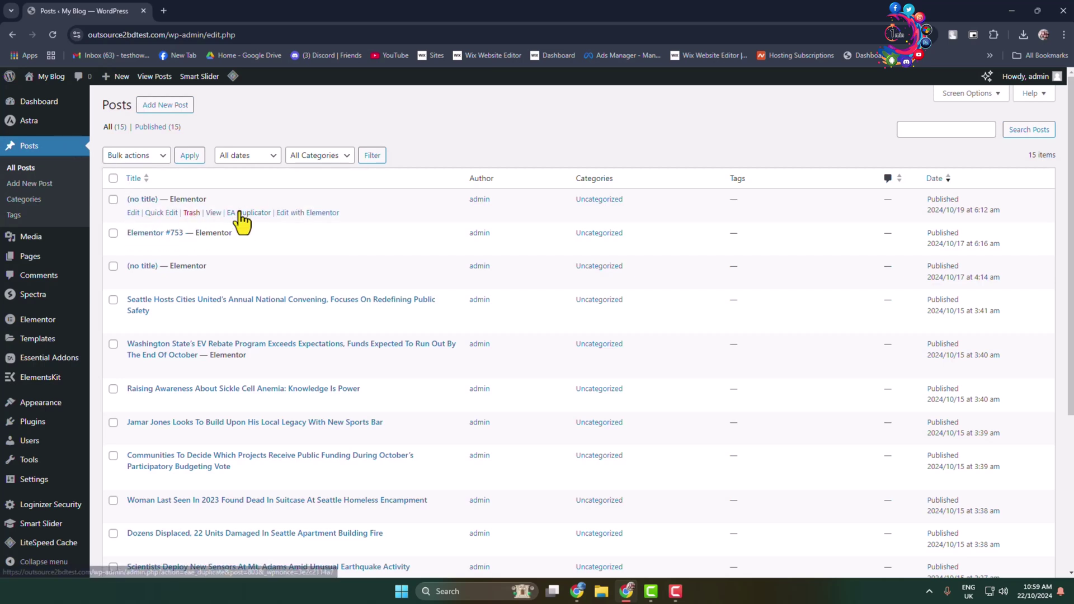
click(298, 213)
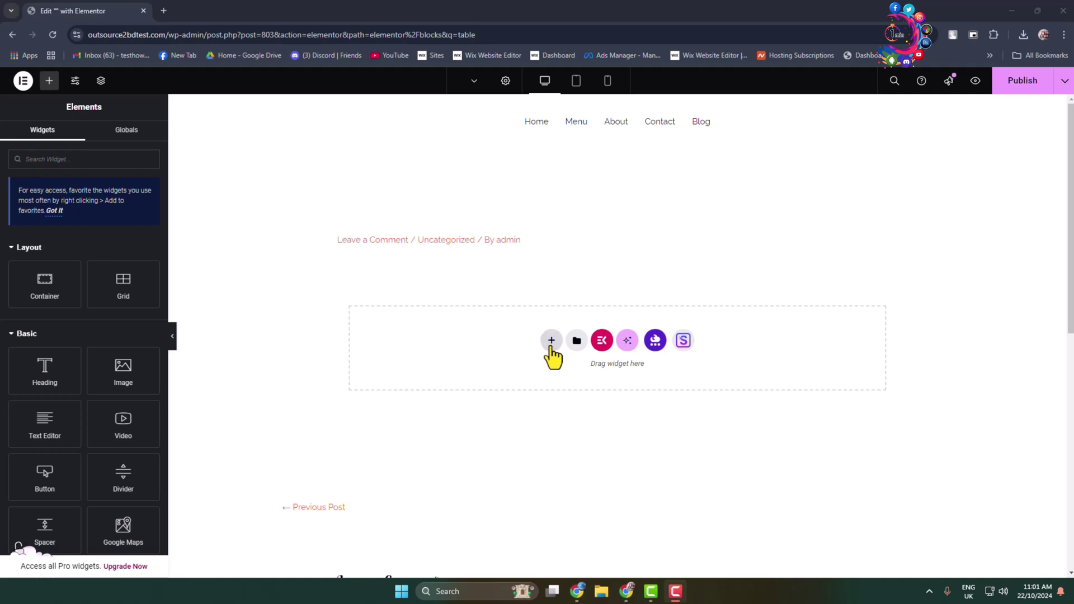
- Add a single-column Flexbox container and filter the widget panel by 'table'
click(551, 341)
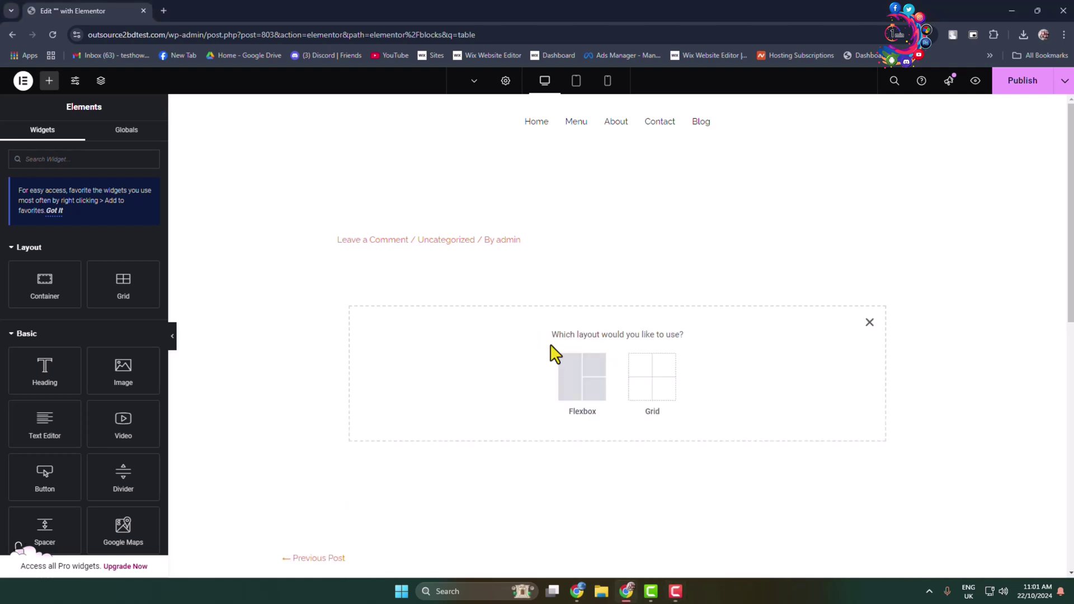
click(569, 391)
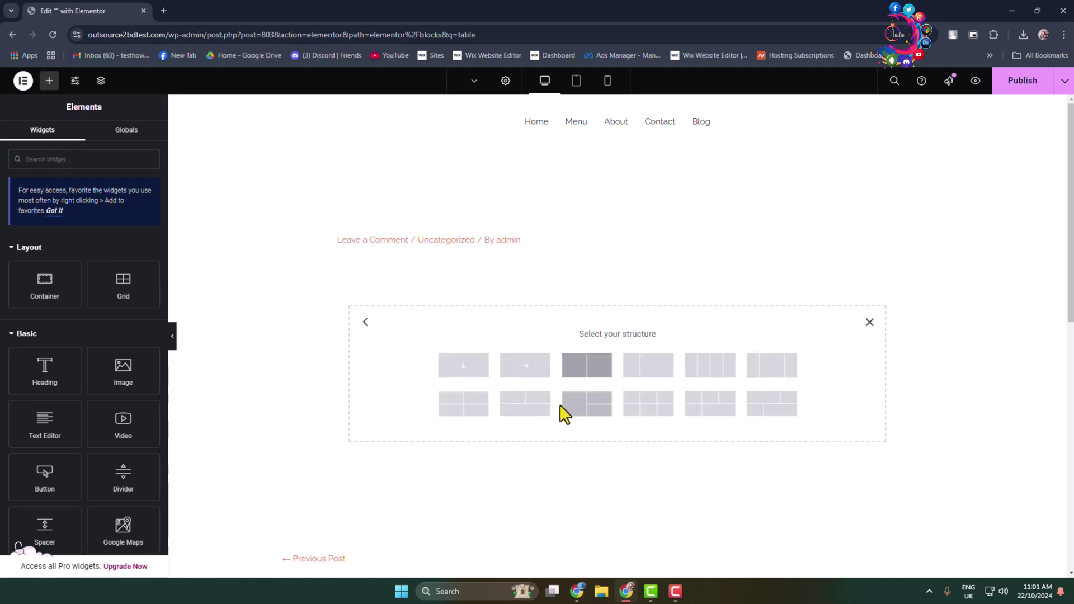
click(467, 369)
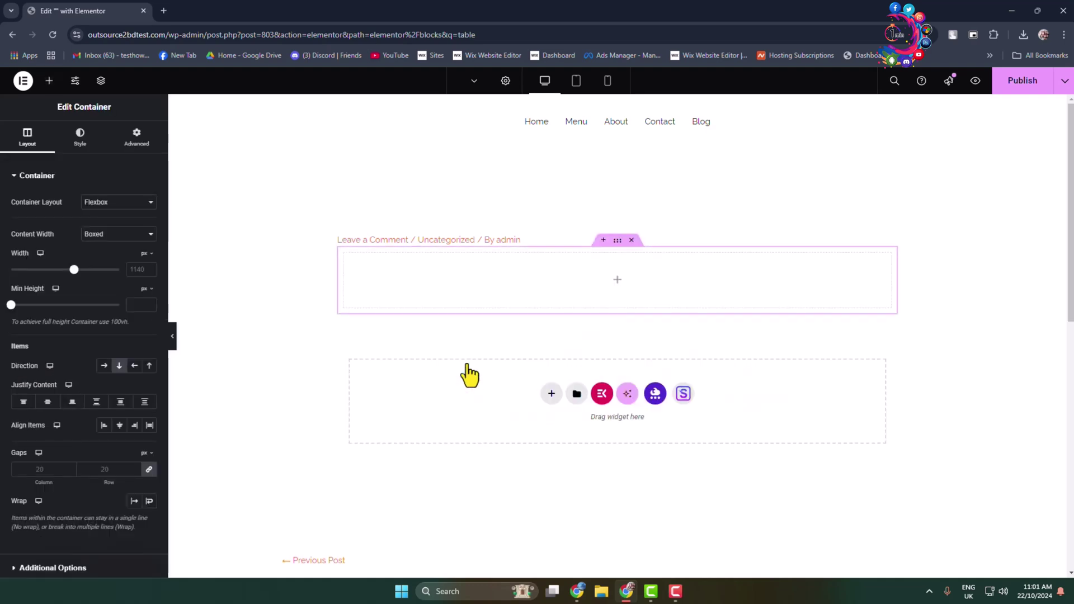
click(618, 282)
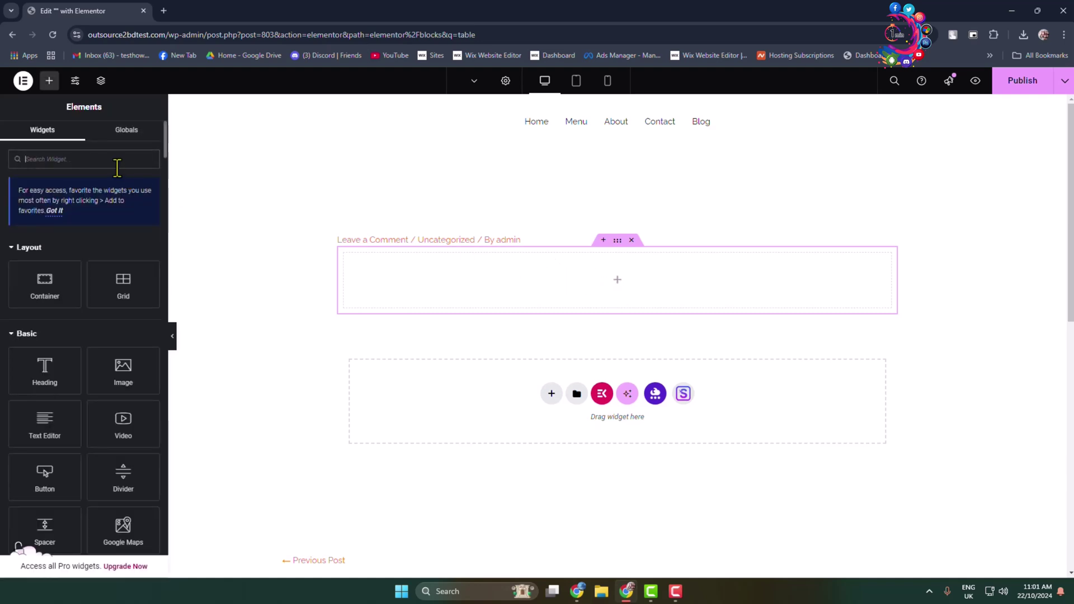
text(table)
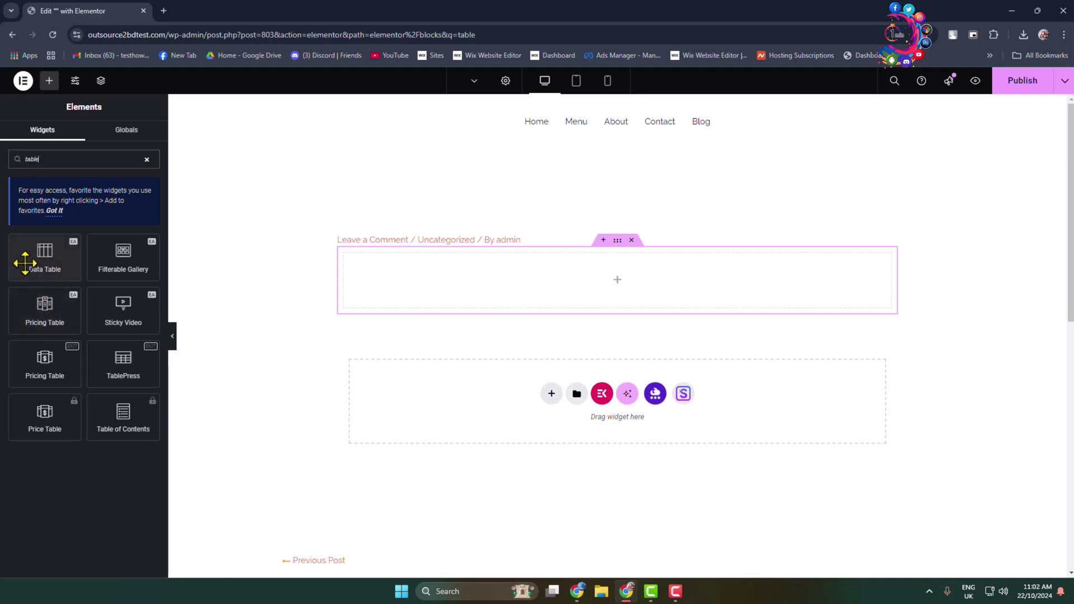
- Drop a Data Table widget into the container and add header items up to six columns
drag(28, 258, 610, 286)
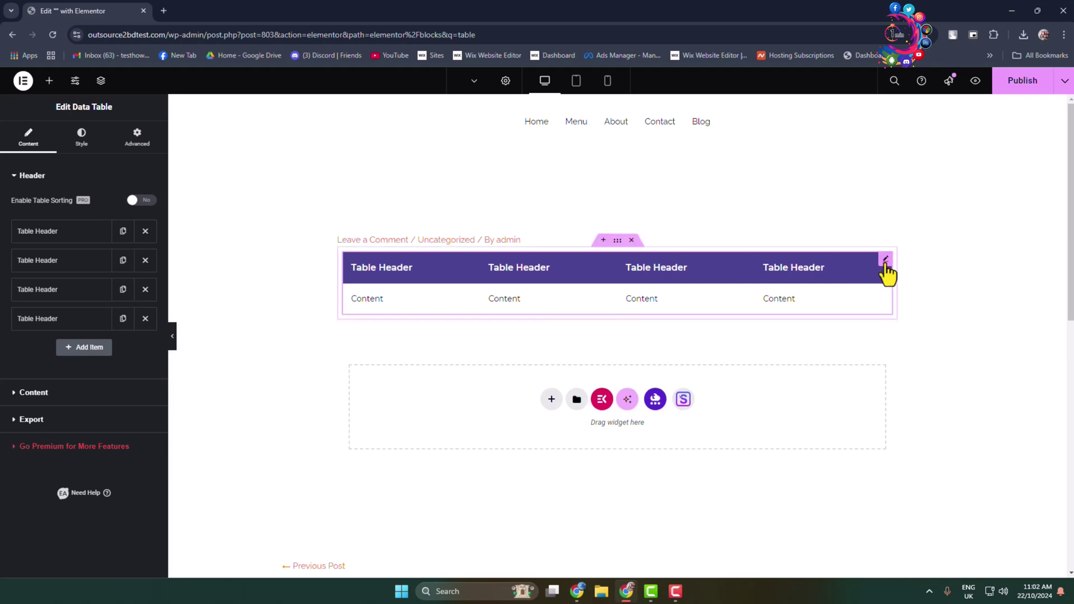
click(10, 185)
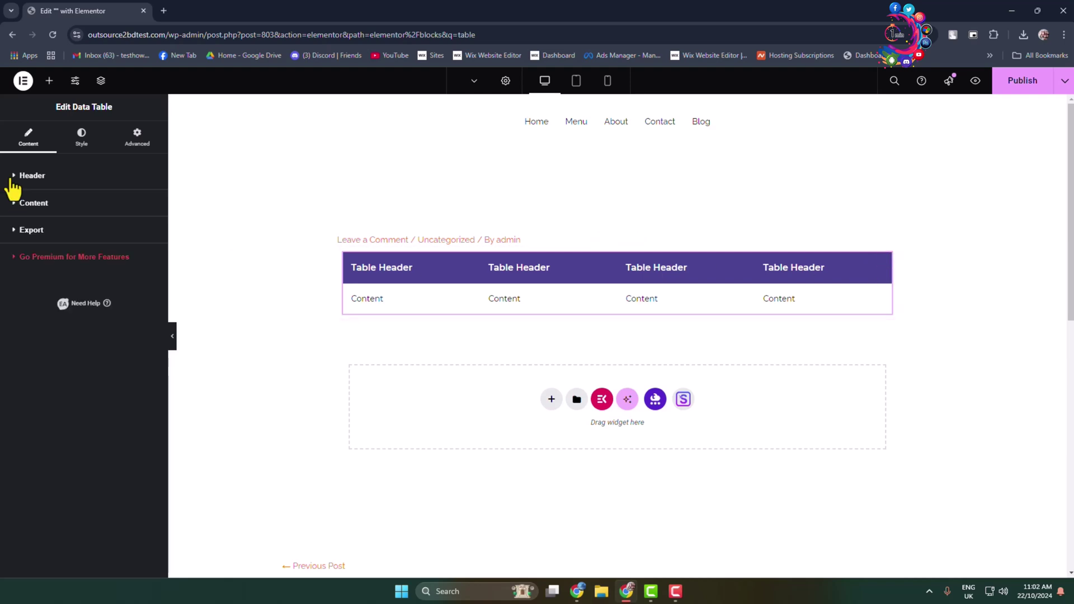
click(10, 186)
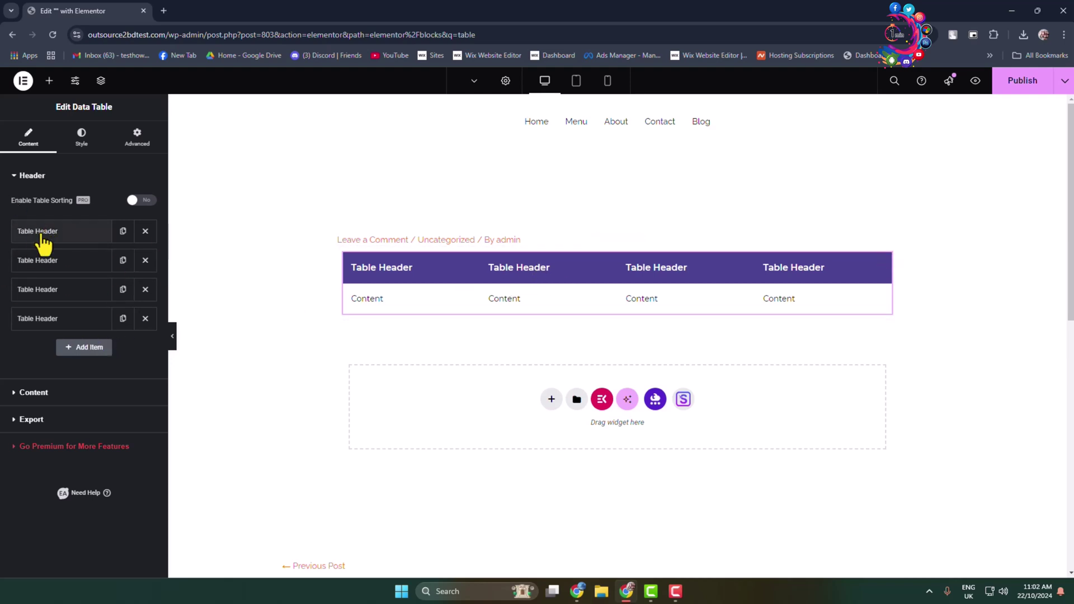
click(41, 238)
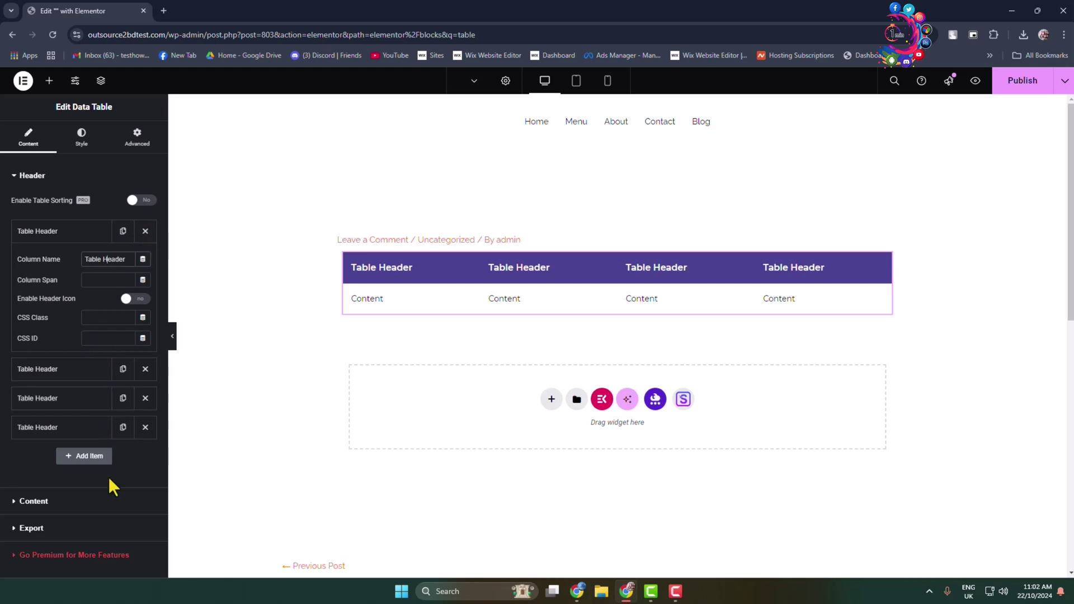
click(82, 457)
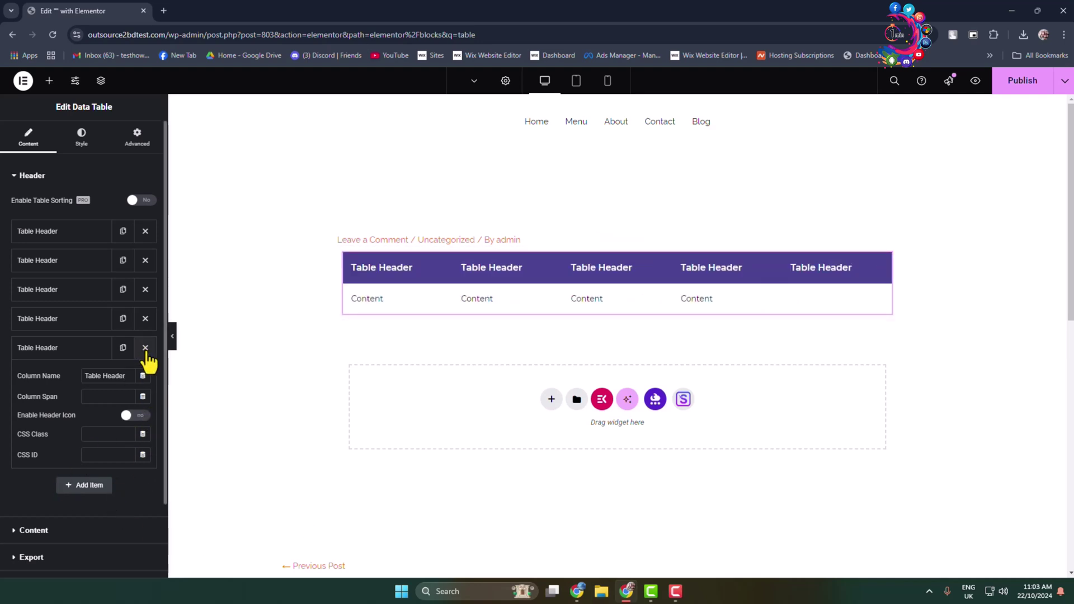
click(145, 348)
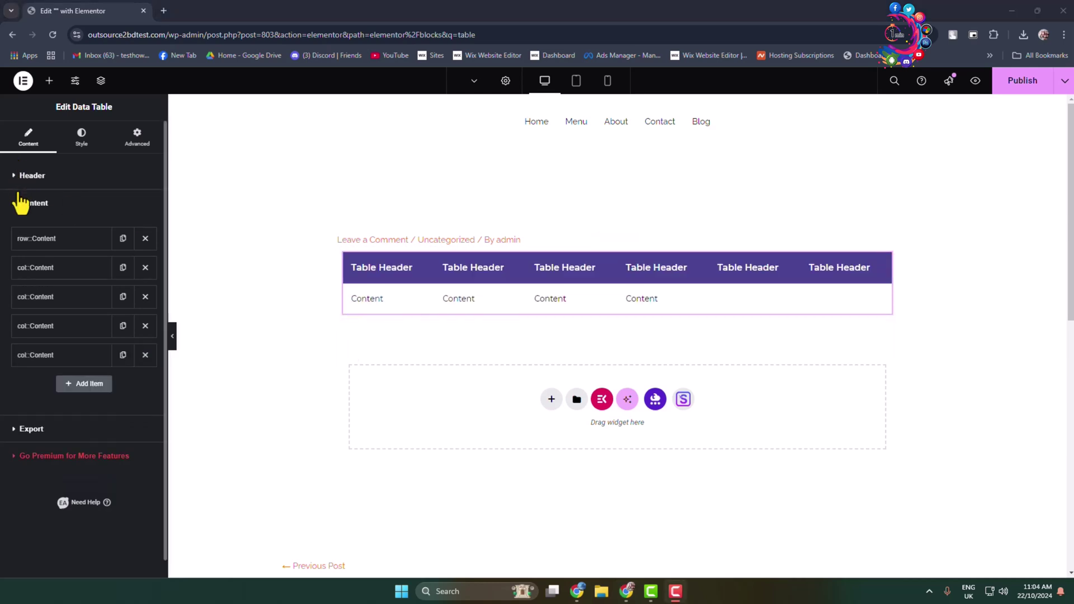
- Expand the Data Table's Content section to list its row and cell items
click(19, 206)
click(19, 211)
click(19, 207)
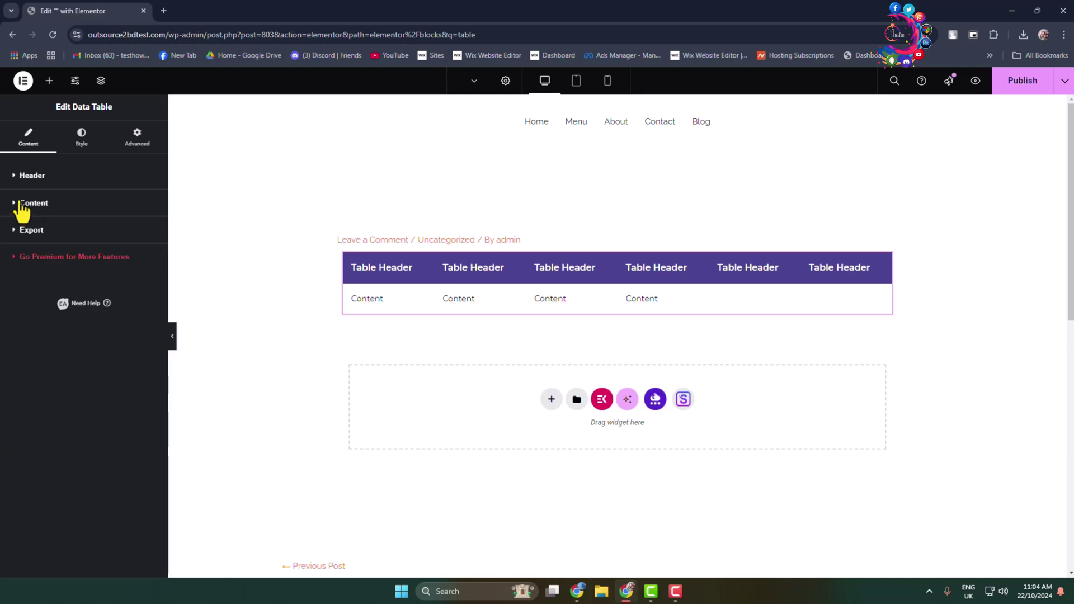
click(22, 209)
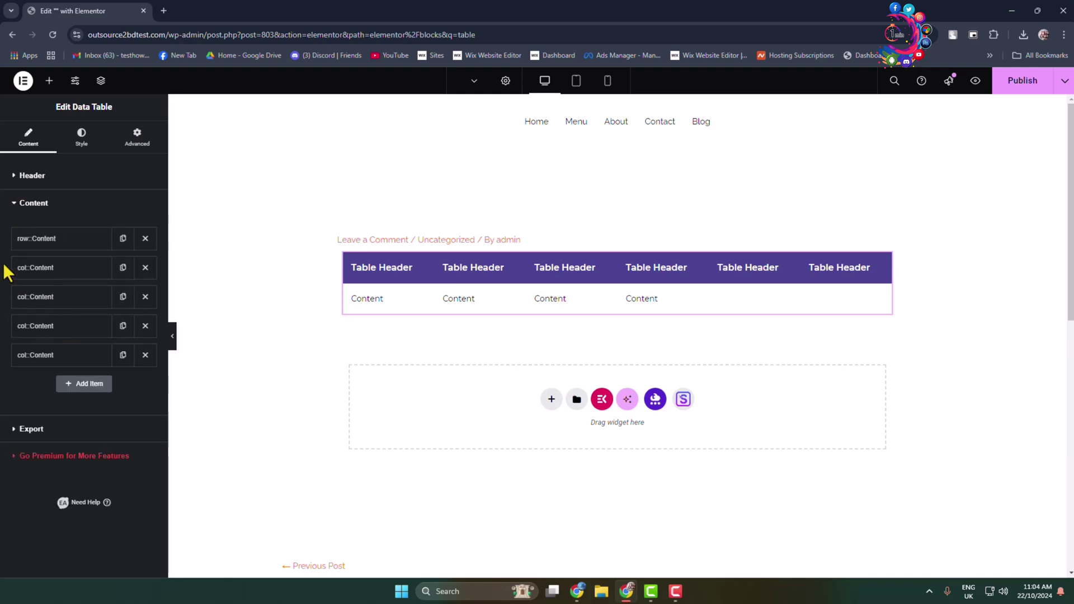
- Review the four cell items, keeping the first one's Row Type as Column
click(43, 269)
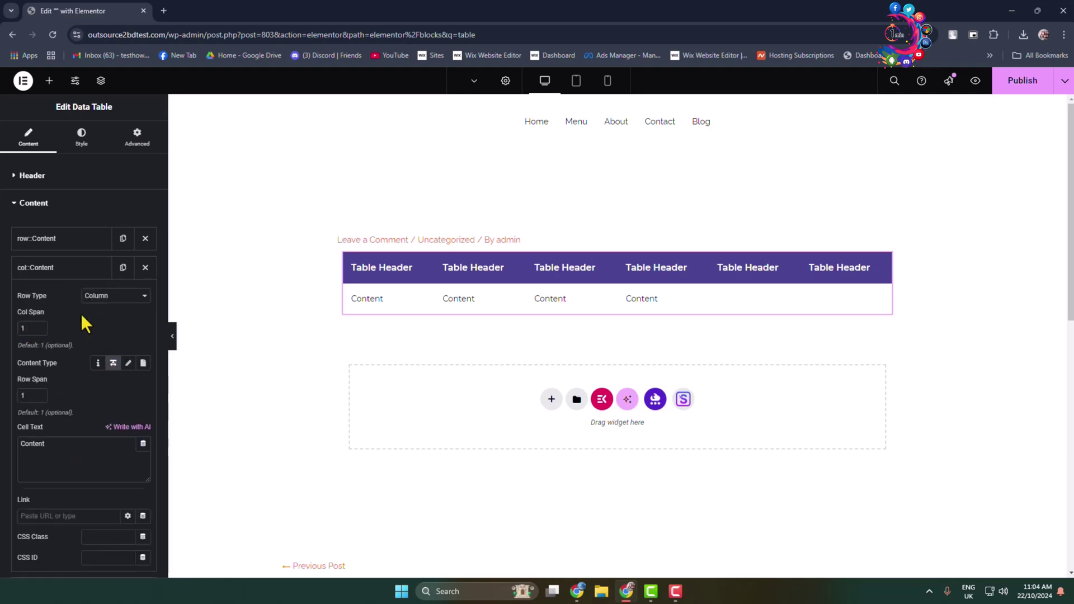
click(99, 298)
click(99, 311)
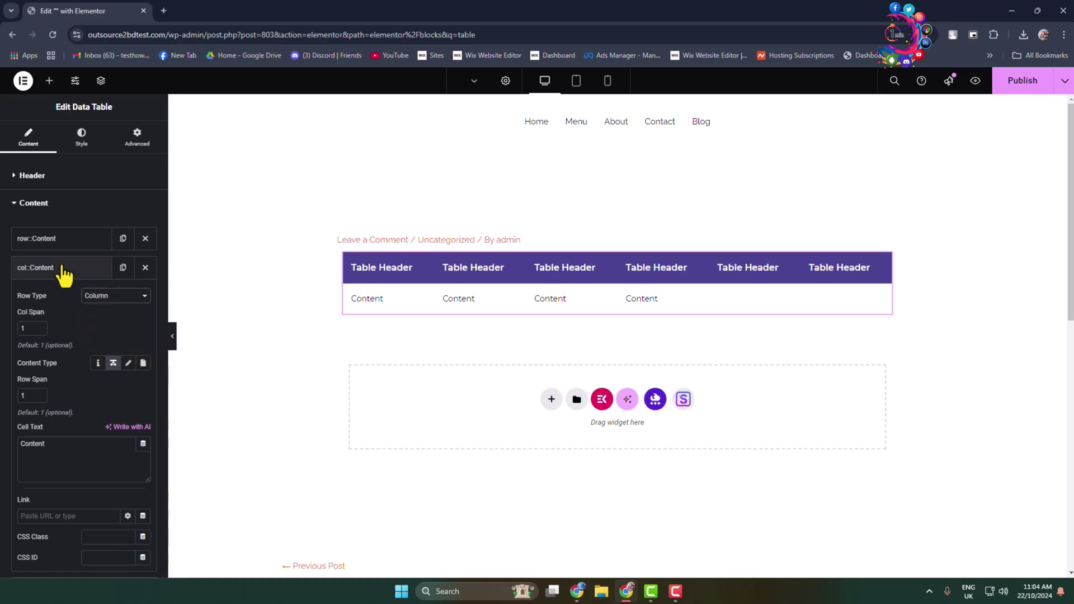
click(65, 271)
click(60, 296)
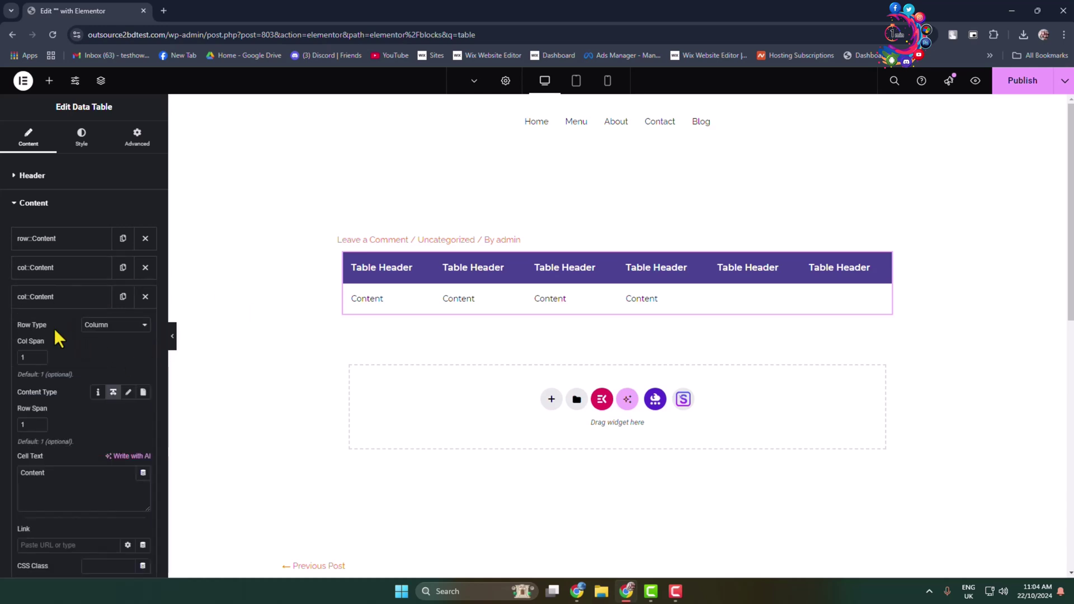
click(62, 302)
click(62, 331)
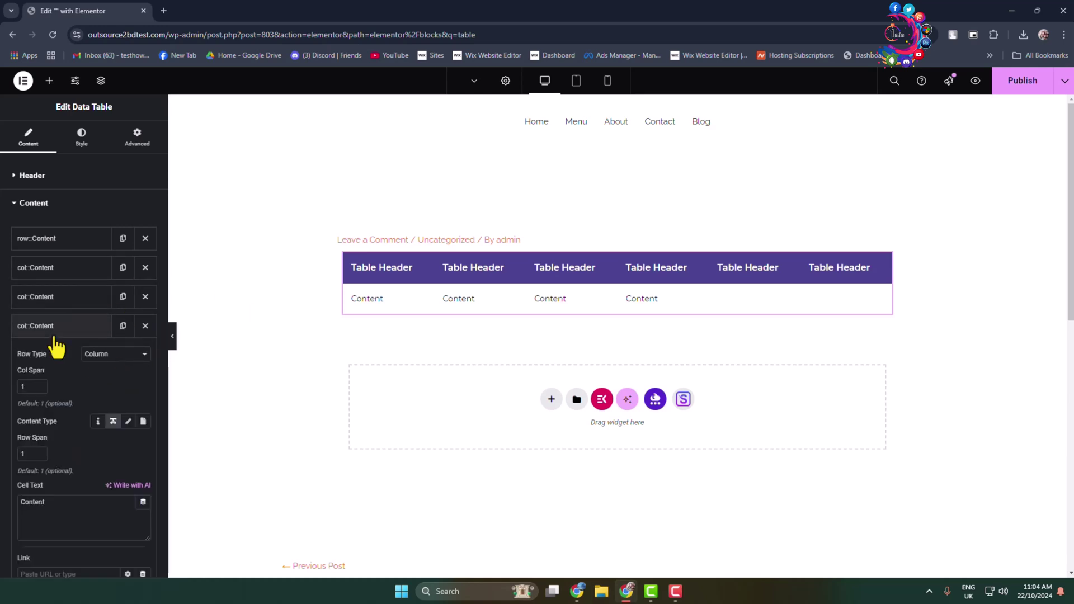
click(54, 327)
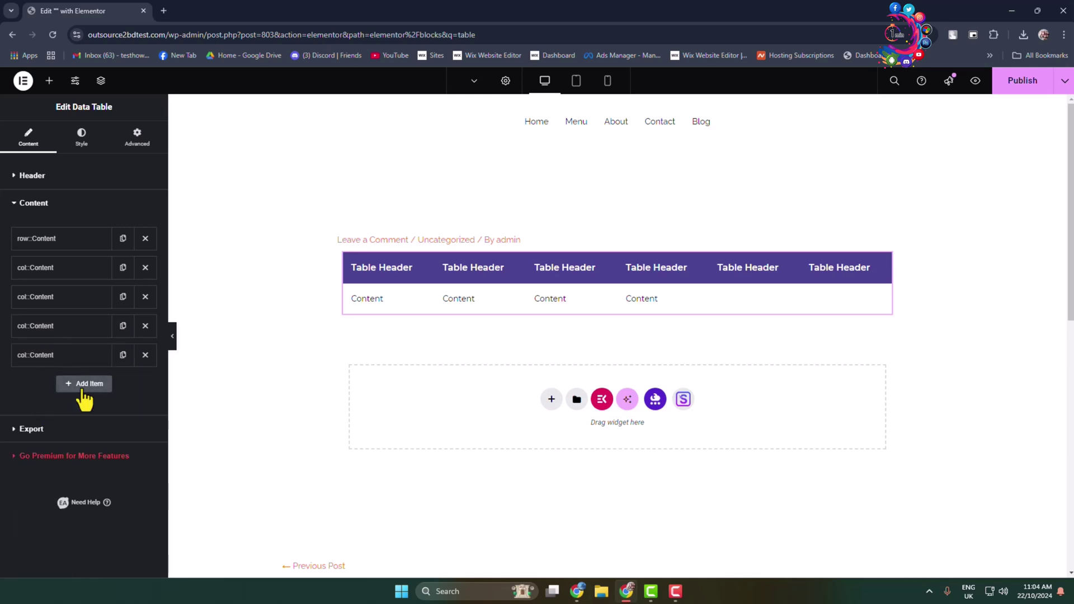
- Add a new content item for the first row and set its Row Type
click(87, 391)
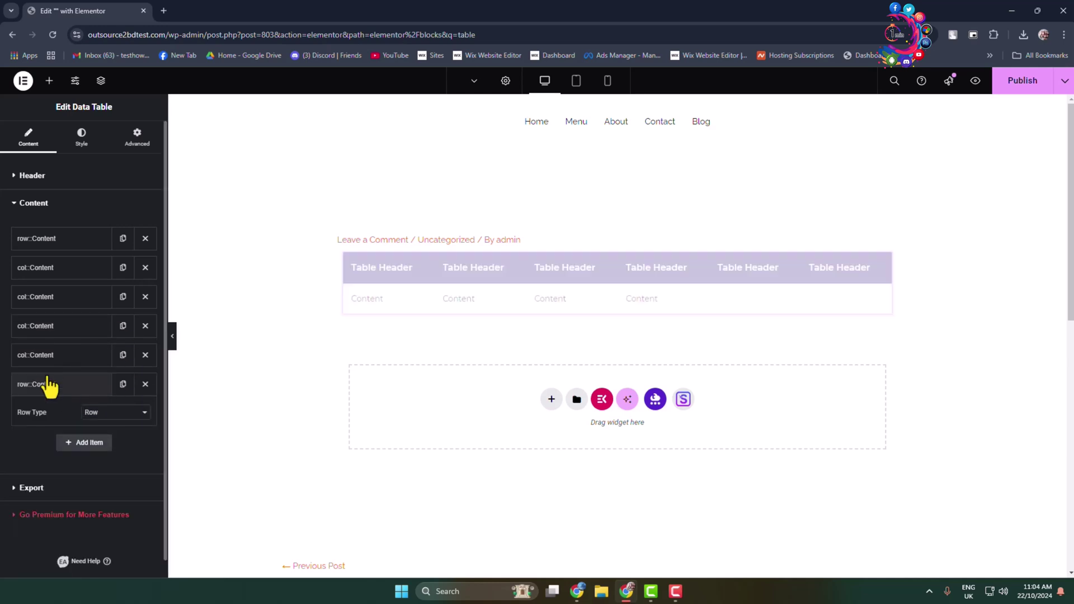
click(120, 413)
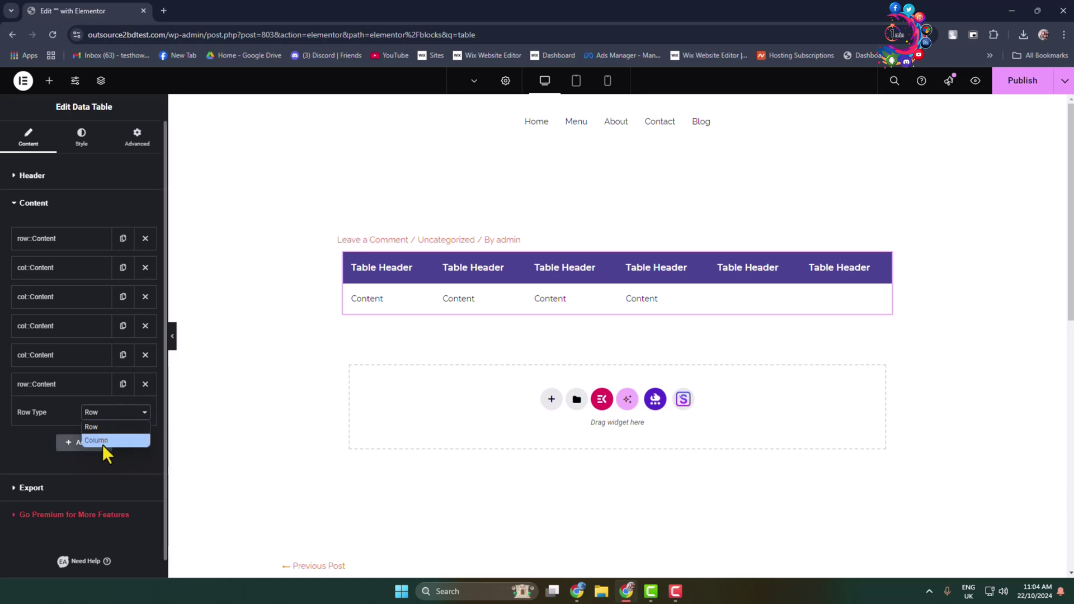
click(106, 442)
click(106, 426)
click(112, 430)
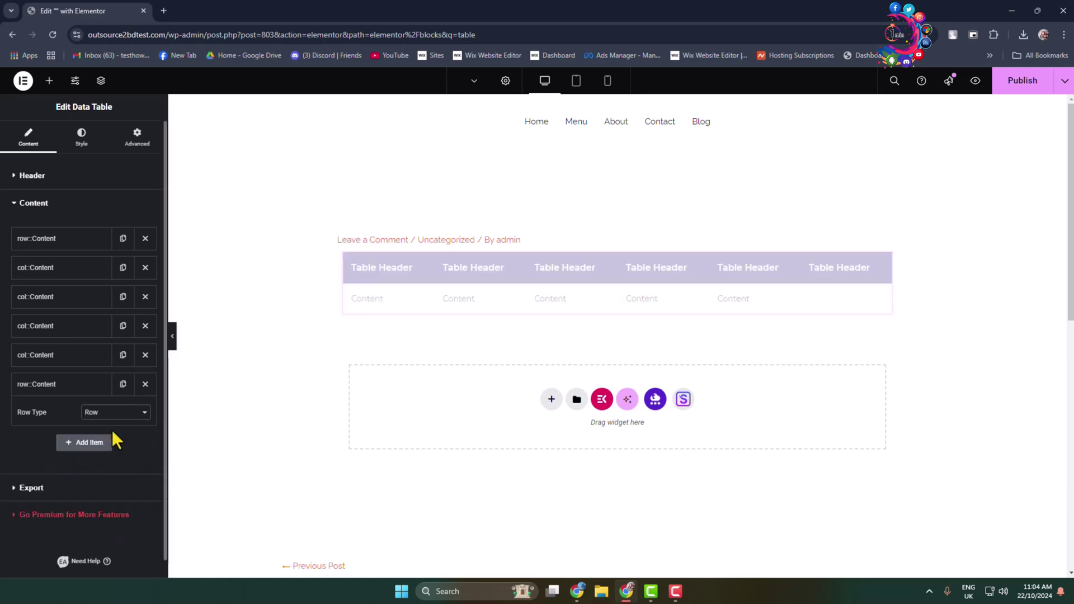
- Change the second cell's text to 'fdfasf'
scroll(32, 384, down, 3)
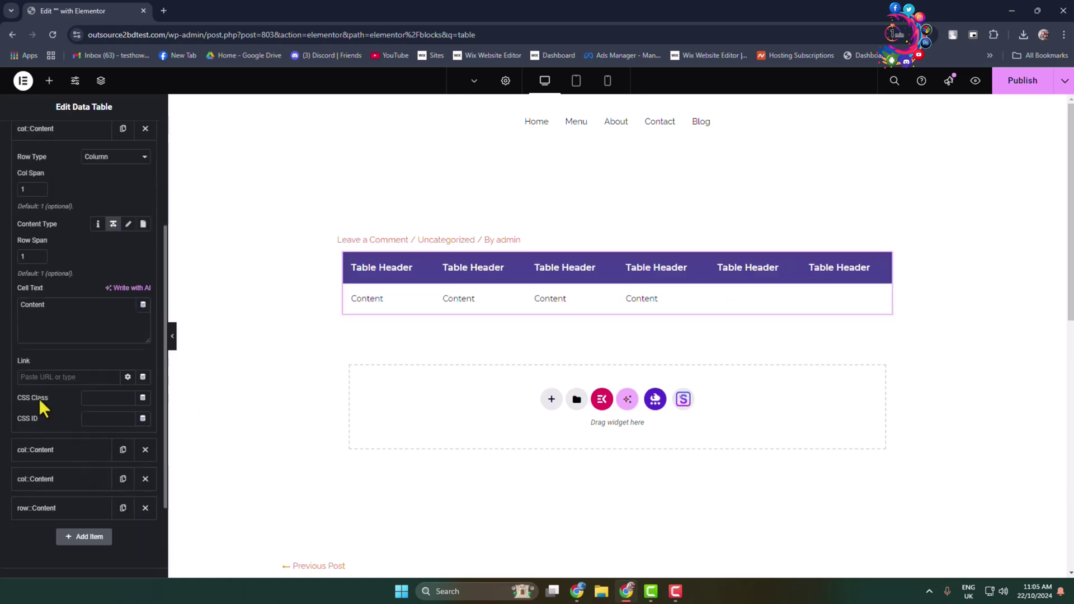
drag(58, 310, 2, 318)
click(62, 306)
text(fdfasf)
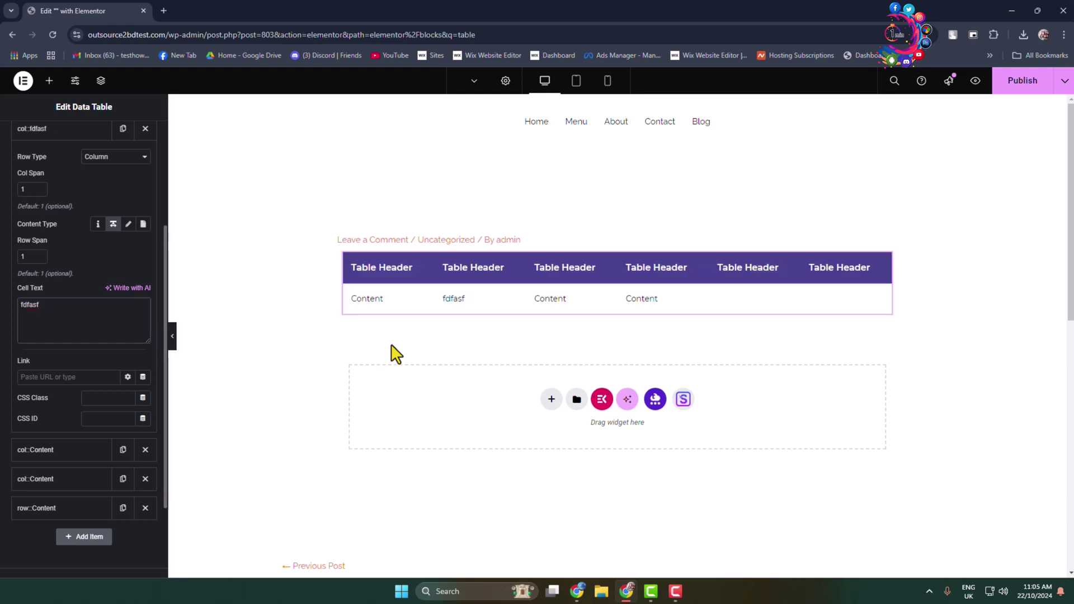
click(459, 308)
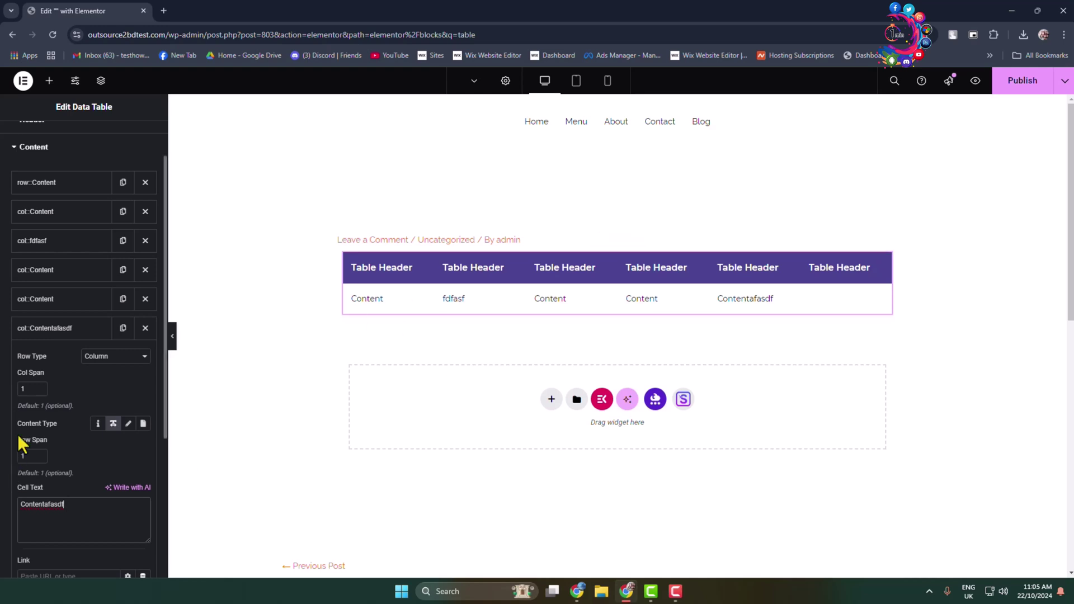
- Add a sixth Column cell to the first row with text 'Contentasfasdf'
scroll(101, 476, down, 4)
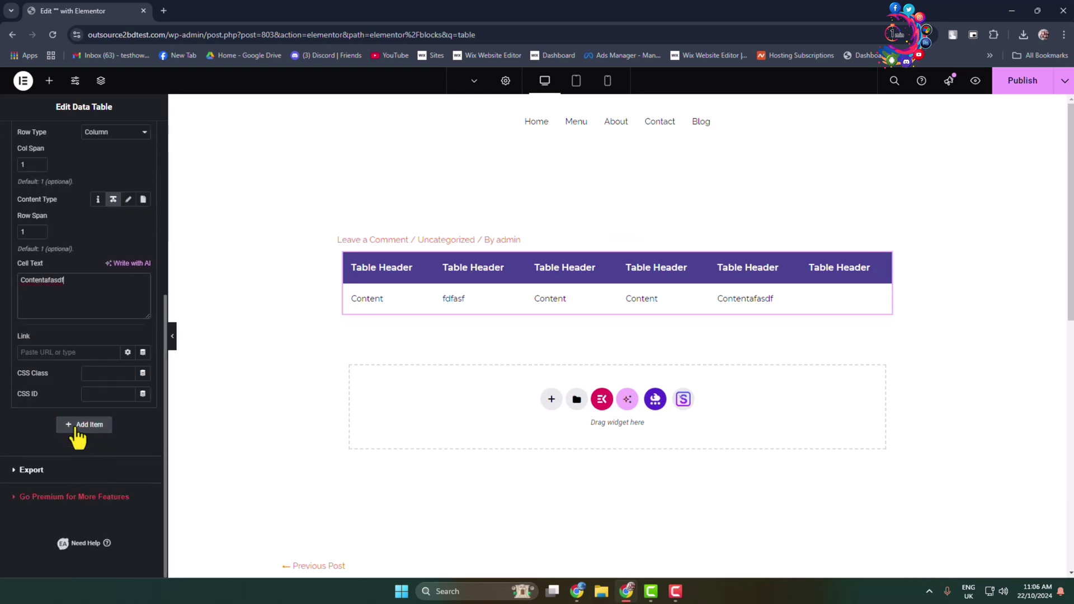
click(81, 425)
click(115, 395)
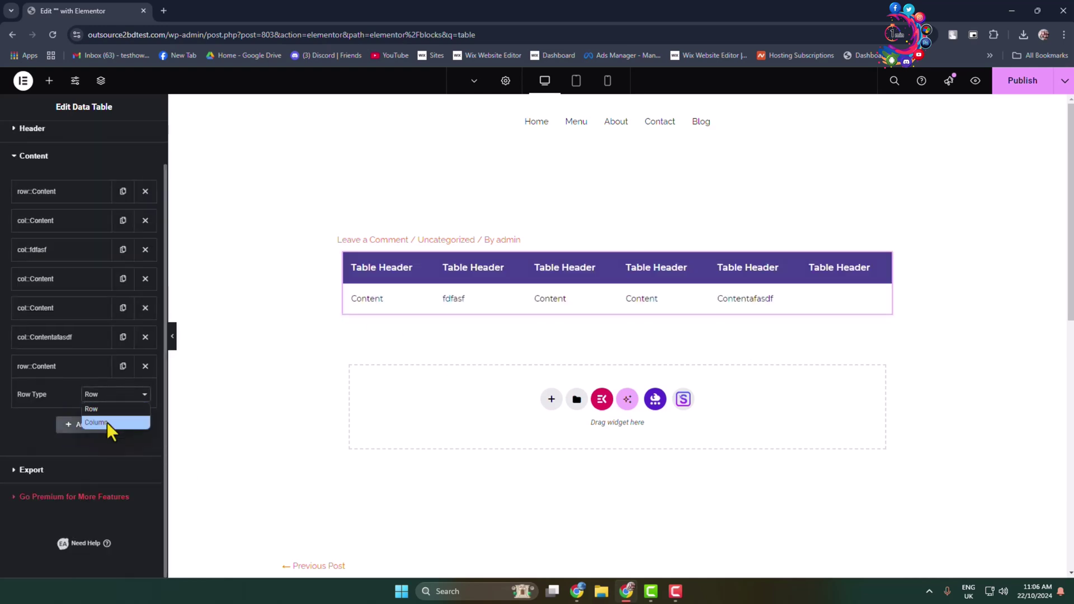
click(108, 424)
scroll(73, 486, down, 2)
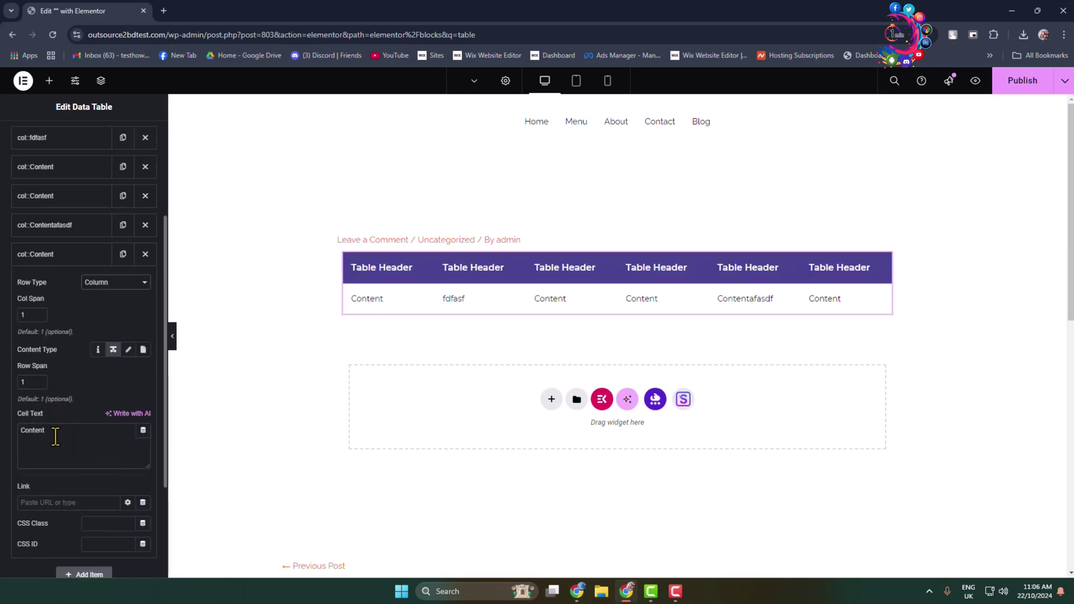
click(55, 436)
text(asfasdf)
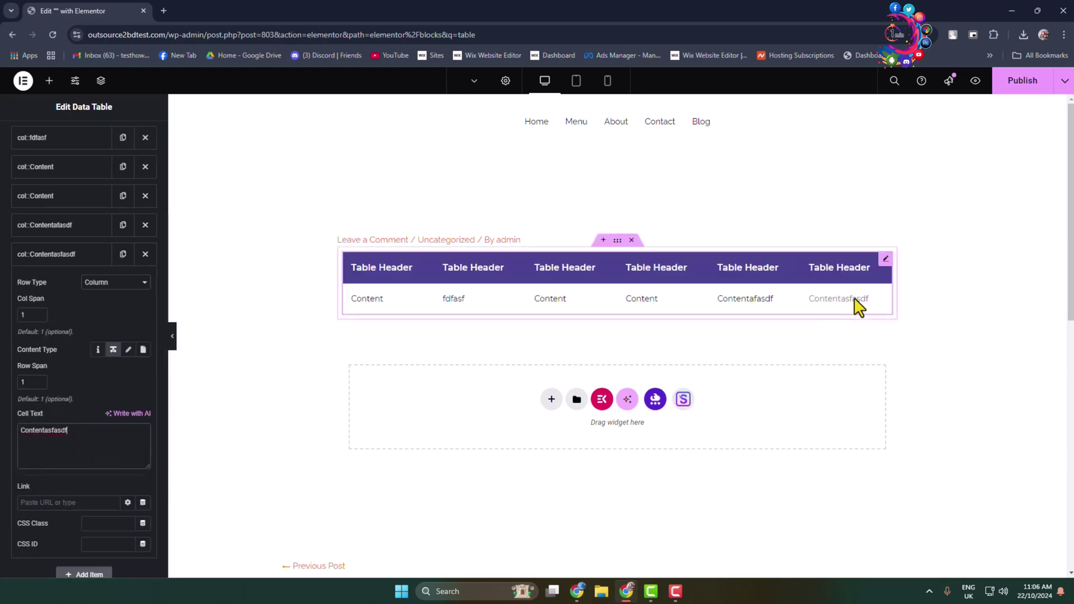
scroll(52, 429, down, 2)
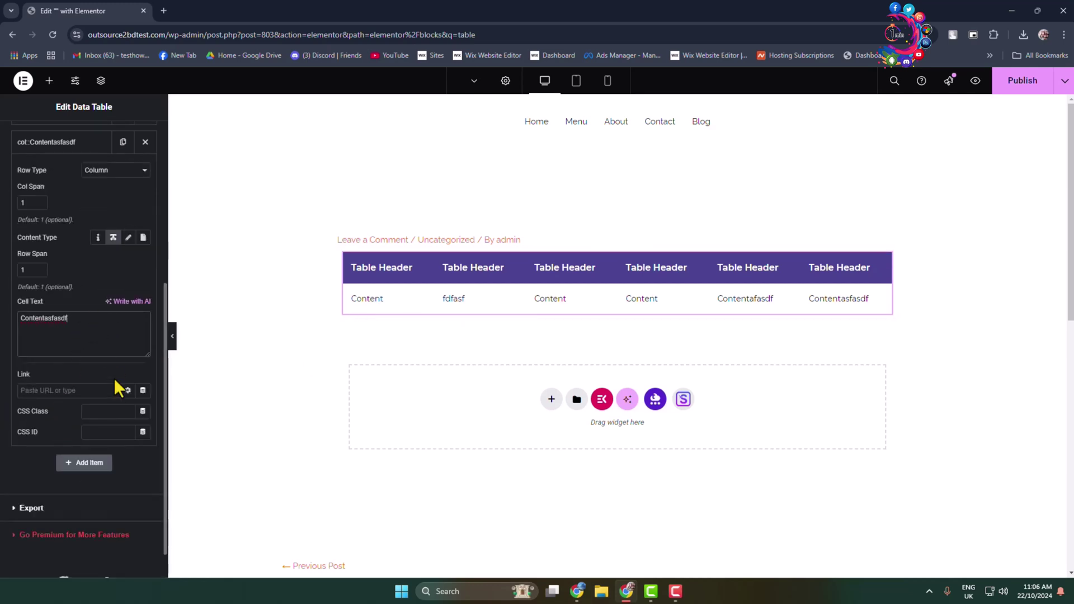
- Add a Row item for the second row and a first cell reading 'Contentasfasas'
click(83, 464)
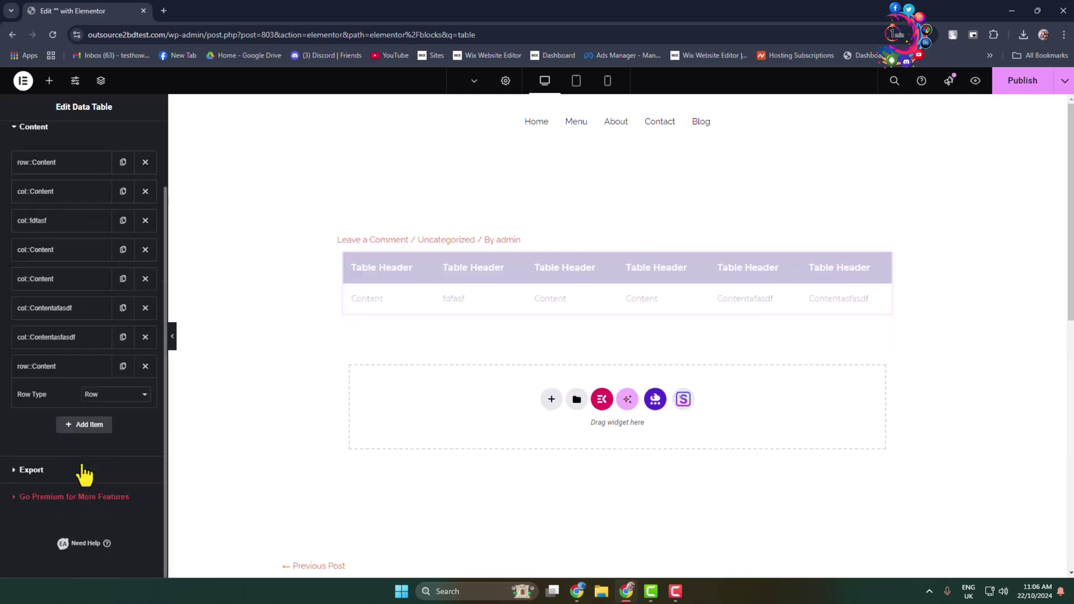
click(115, 399)
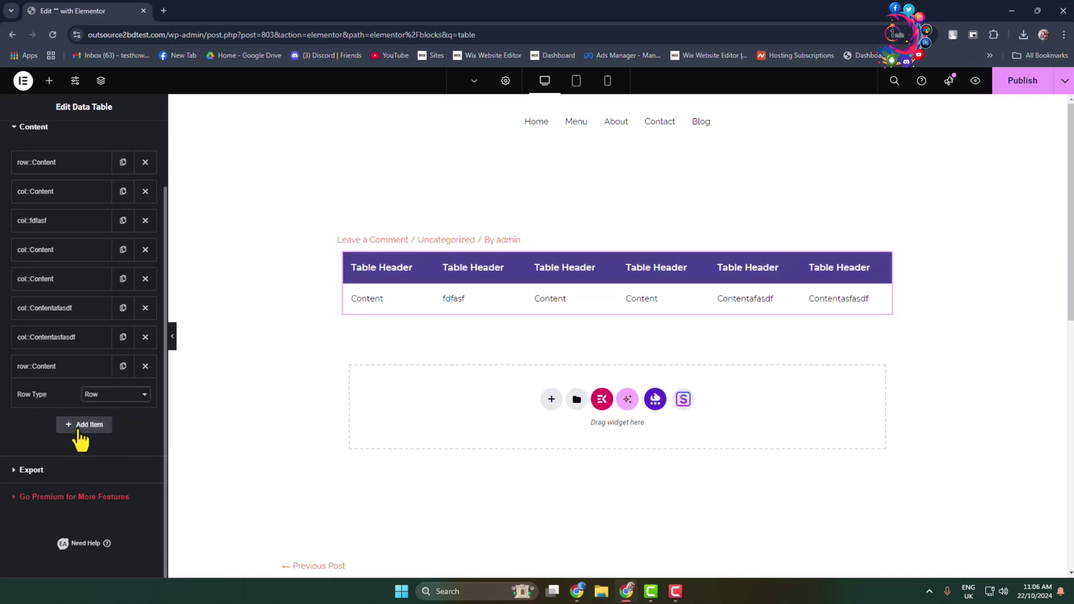
click(84, 425)
click(87, 424)
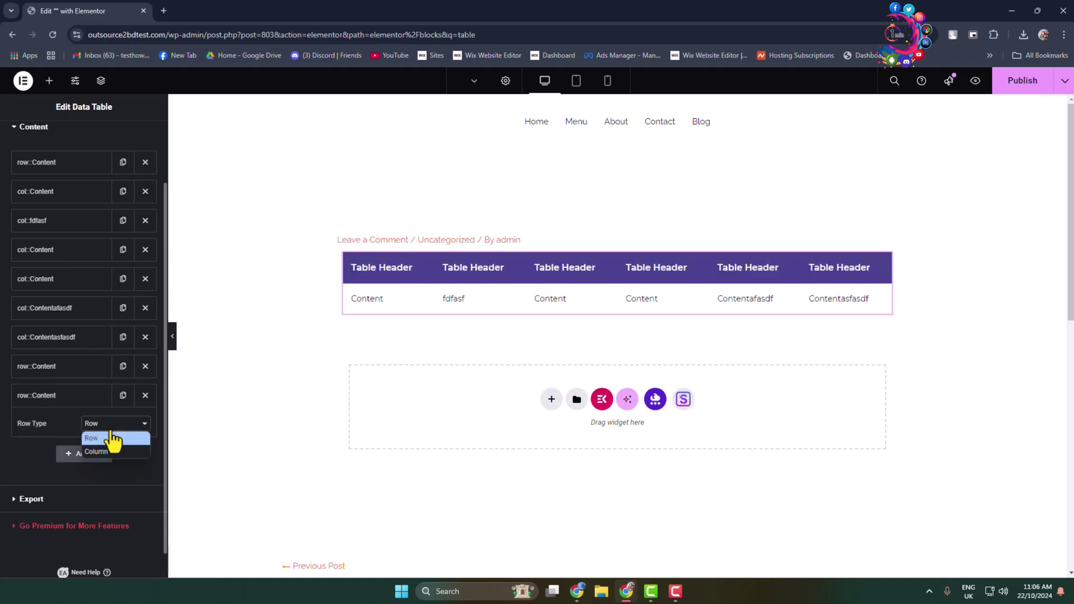
click(96, 451)
scroll(73, 476, down, 3)
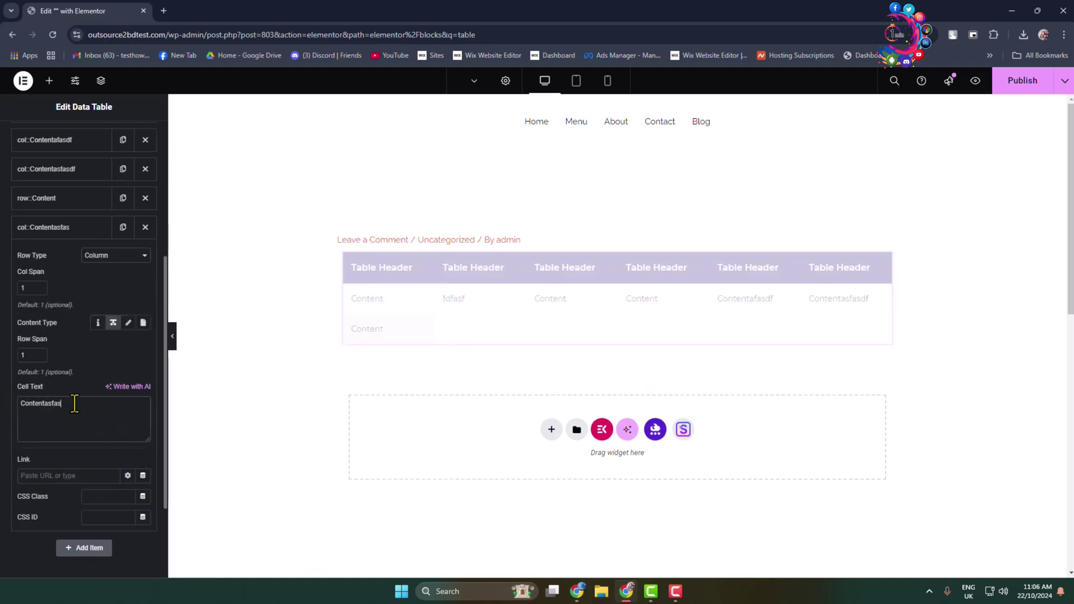
text(as)
scroll(115, 434, down, 1)
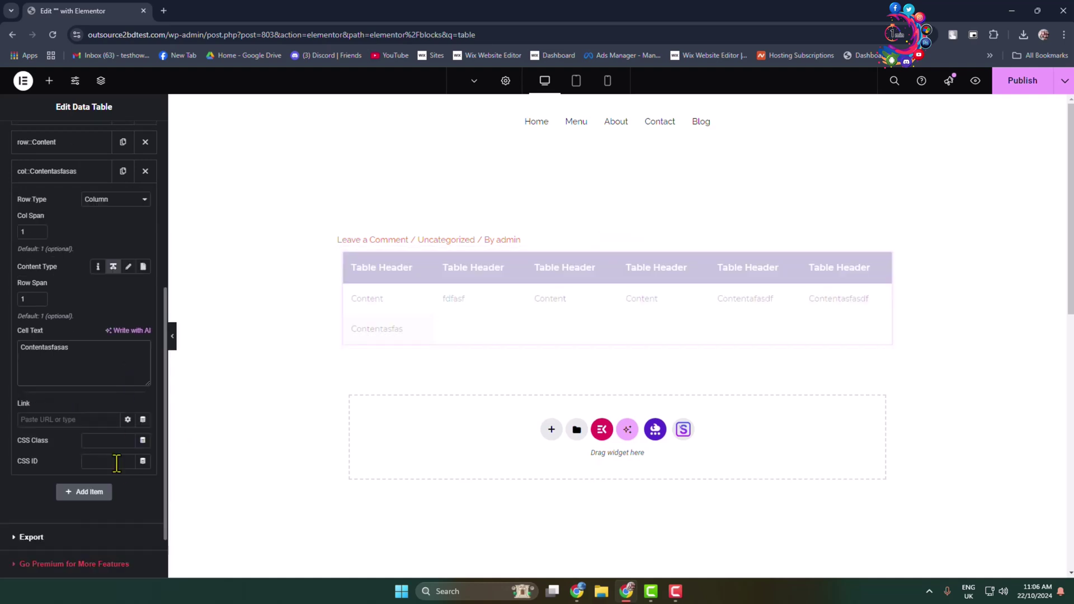
scroll(112, 468, down, 1)
- Add the second row's second cell with text 'Contentsdfasf'
click(88, 423)
click(104, 396)
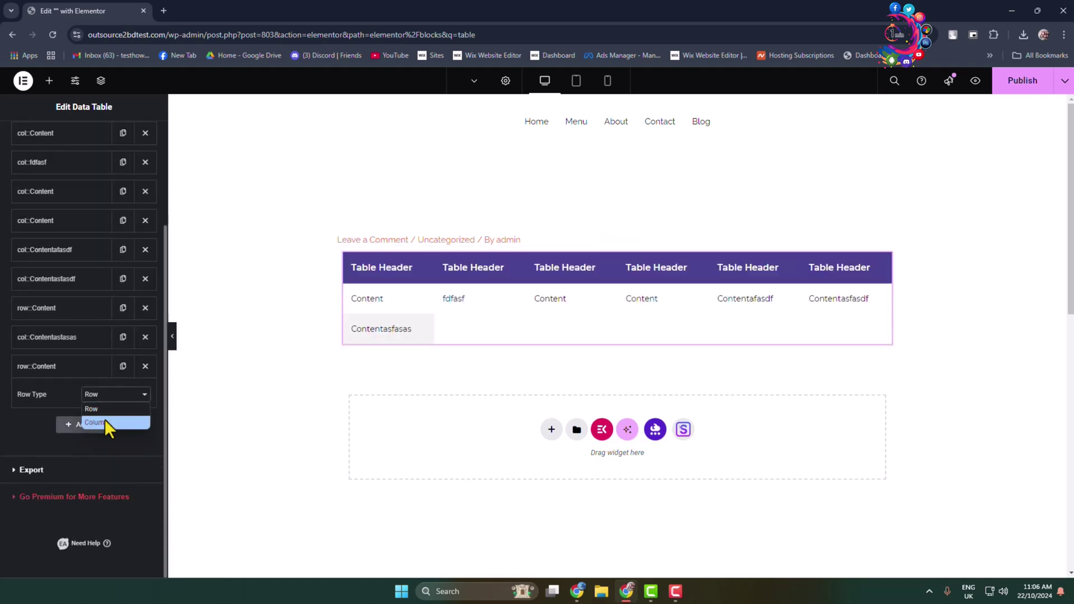
click(104, 423)
scroll(65, 507, down, 3)
click(62, 400)
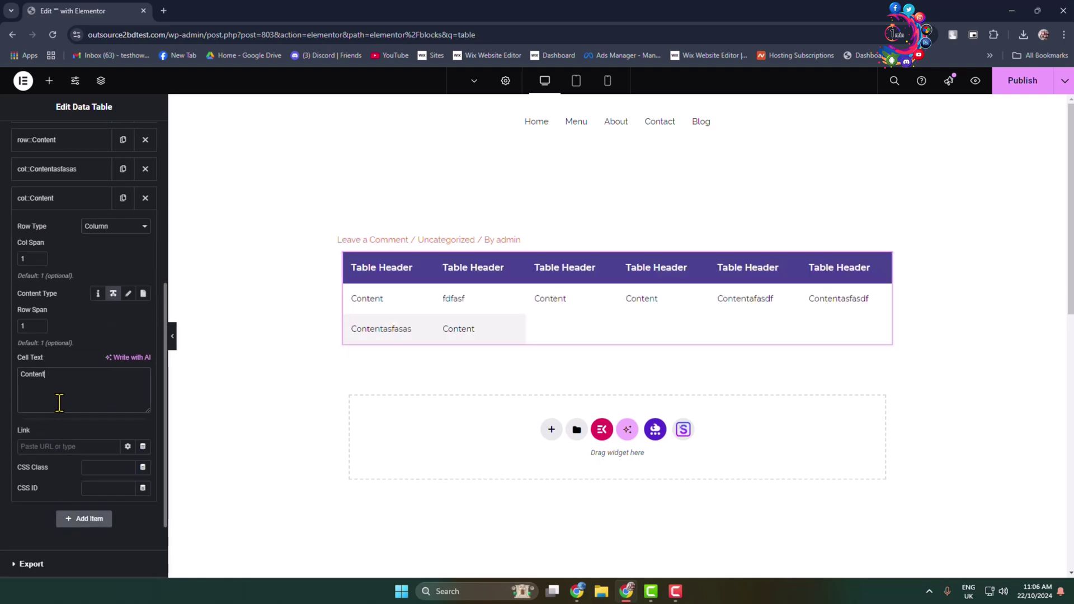
text(sdfasf)
- Add third and fourth Column cells to the second row, keeping the default 'Content' text
click(84, 519)
click(103, 398)
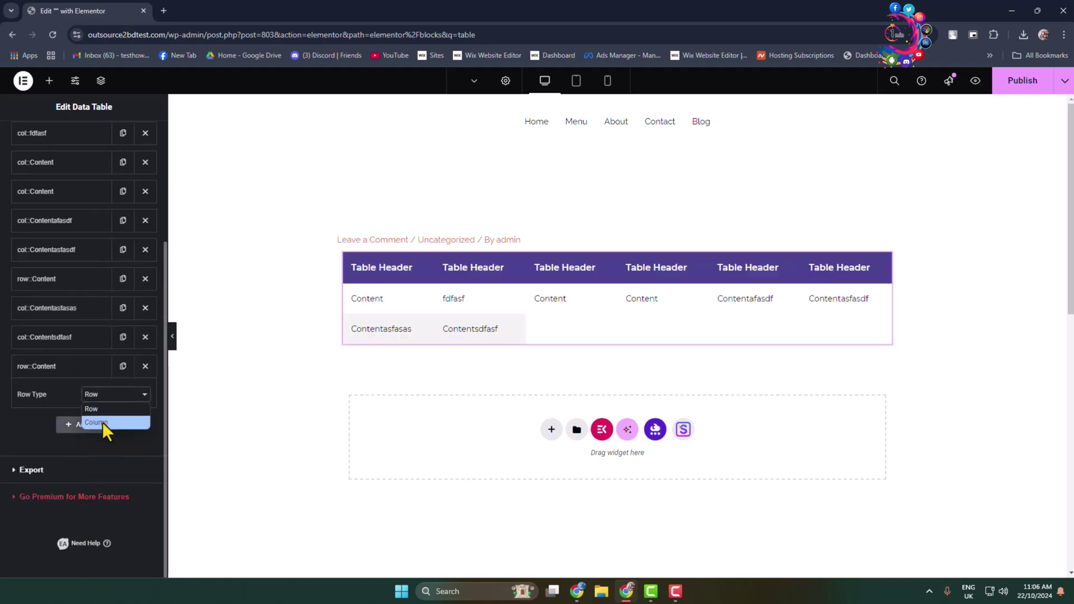
click(102, 423)
scroll(102, 425, down, 3)
click(84, 516)
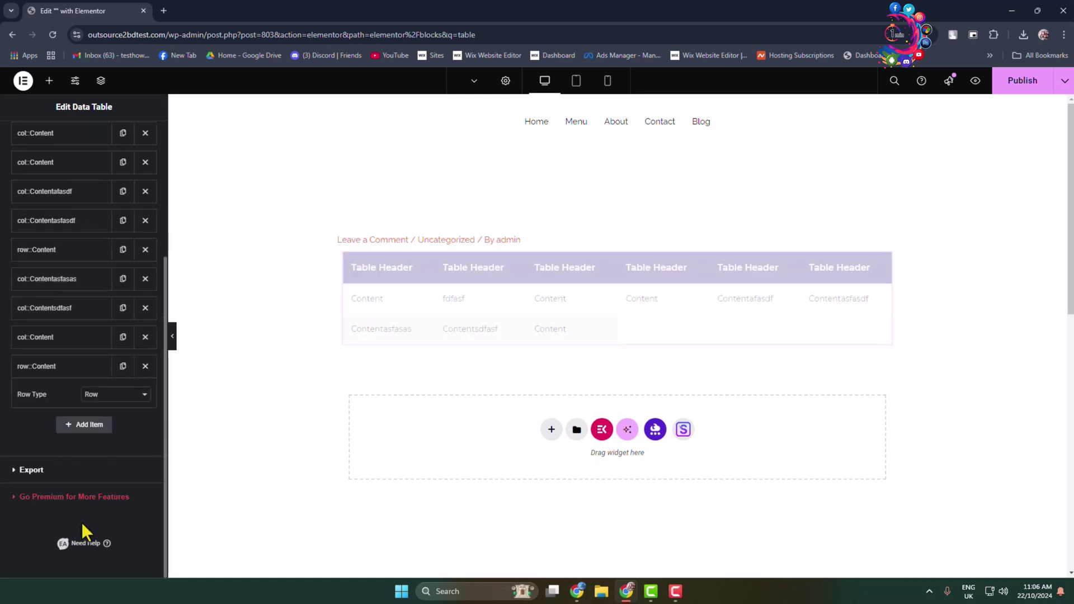
click(115, 398)
click(112, 426)
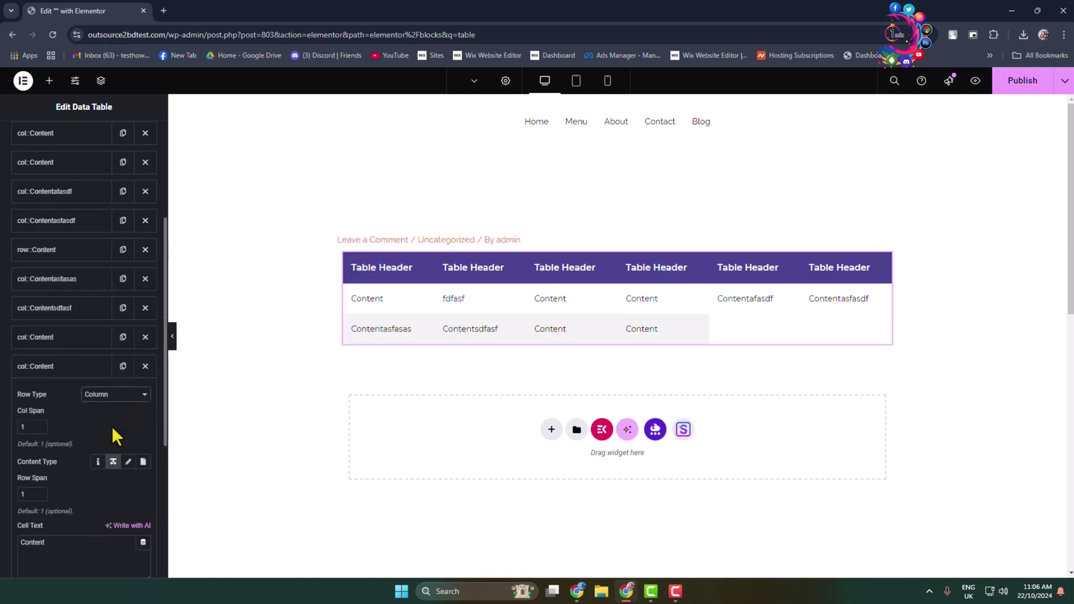